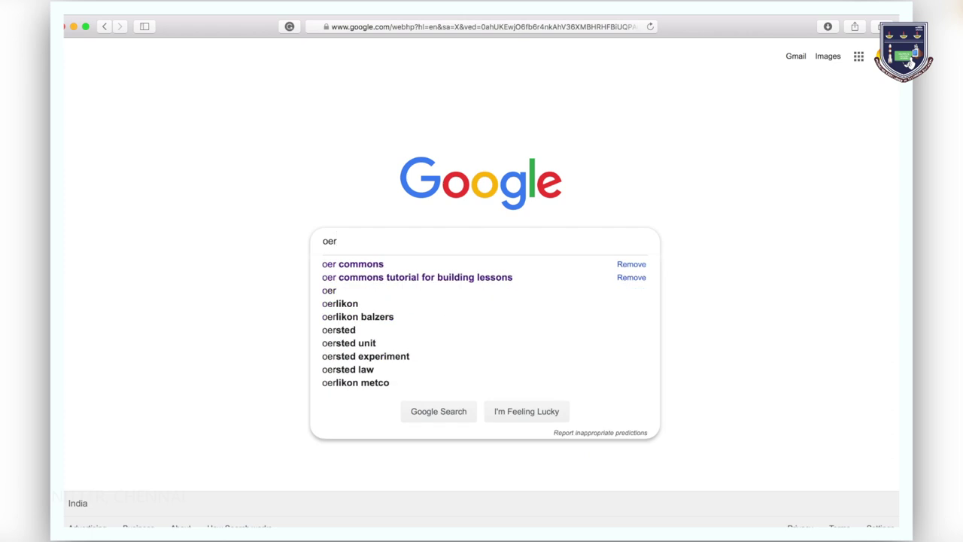
Search Google for 'oer commons'
{"action": "type", "text": "commons"}
{"action": "key", "text": "Return"}
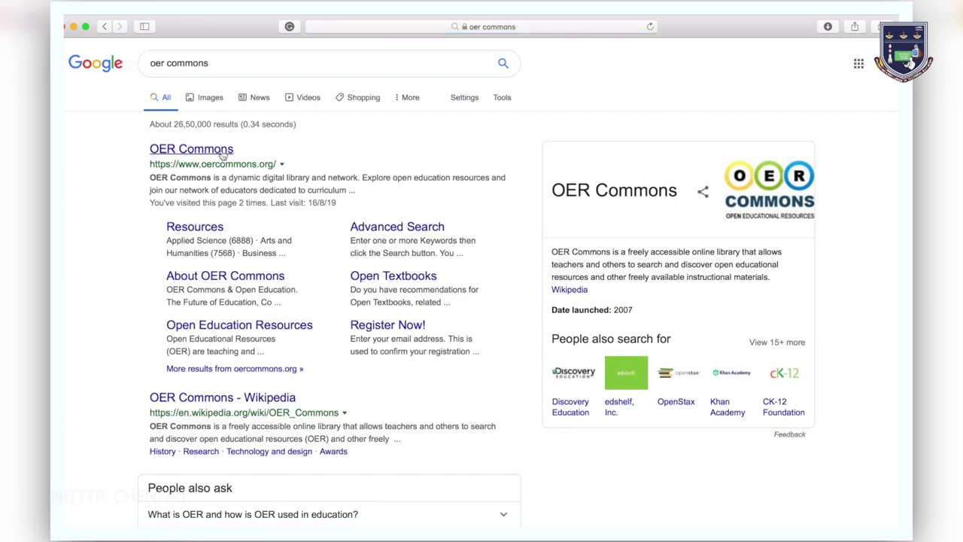
Open the OER Commons website from the results and look at the Discover menu
{"action": "left_click", "coordinate": [223, 154]}
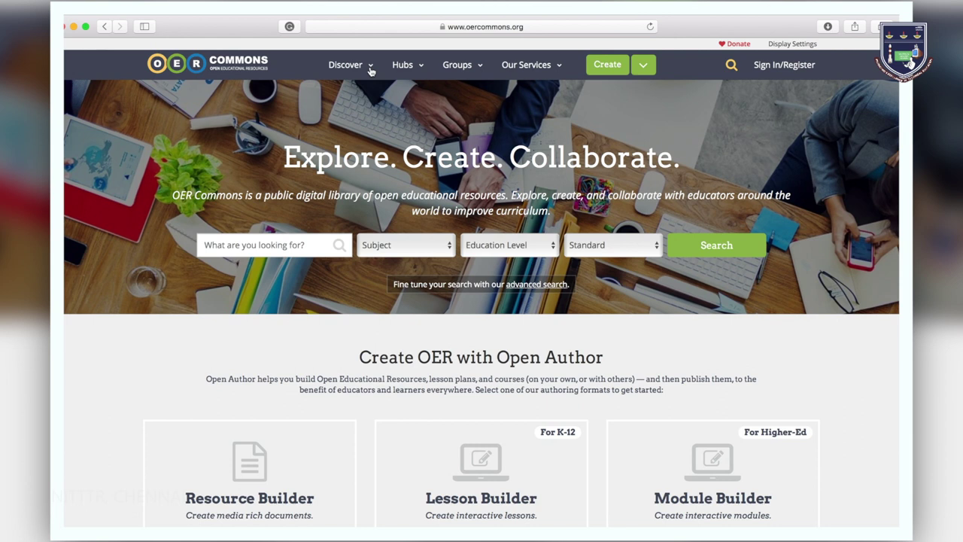
{"action": "left_click", "coordinate": [370, 71]}
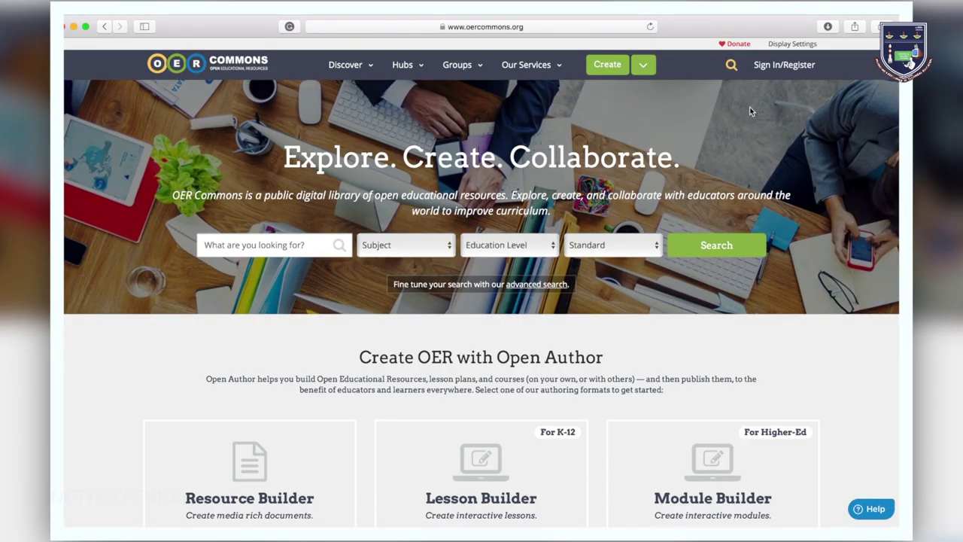
Open the registration form and enter the user's first name, last name and e-mail address
{"action": "left_click", "coordinate": [775, 70]}
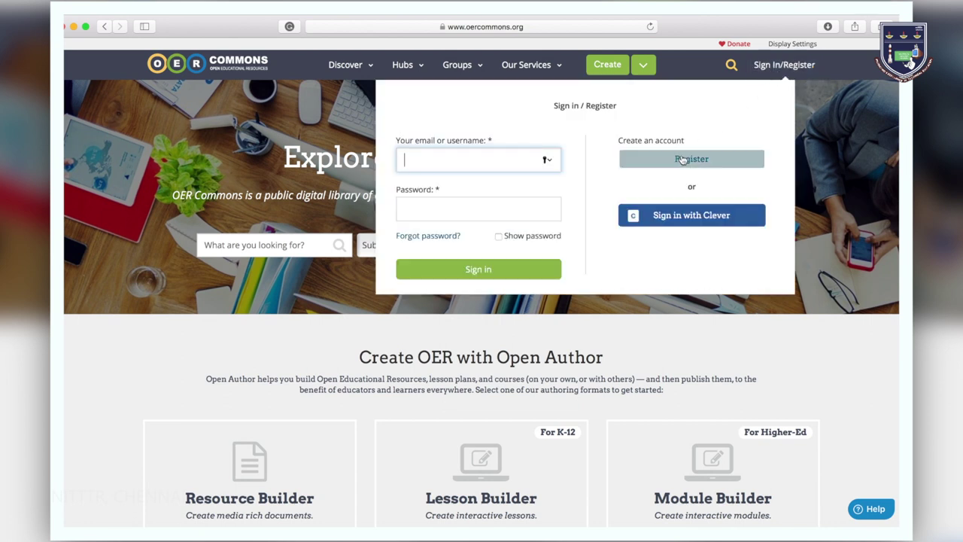
{"action": "left_click", "coordinate": [683, 159]}
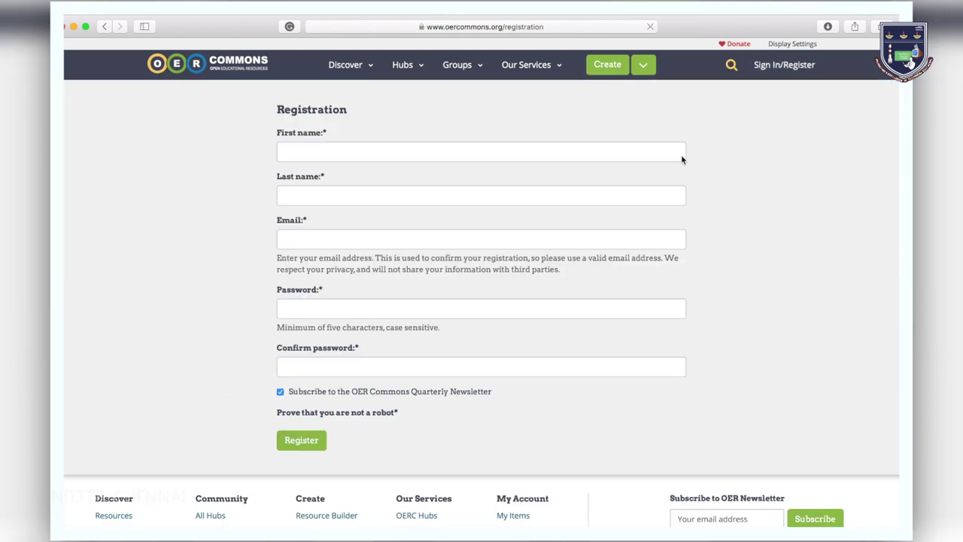
{"action": "left_click", "coordinate": [560, 152]}
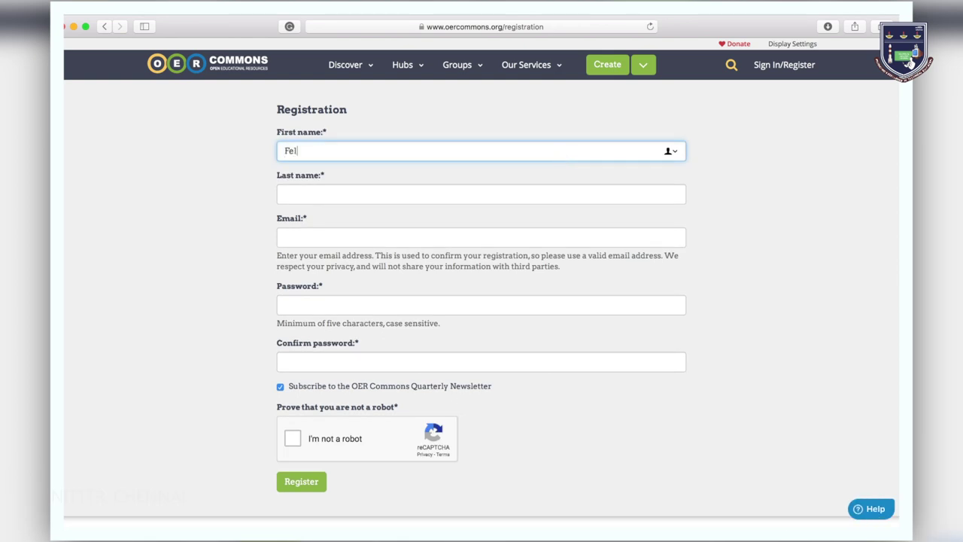
{"action": "key", "text": "Tab"}
{"action": "type", "text": "A.P."}
{"action": "key", "text": "Tab"}
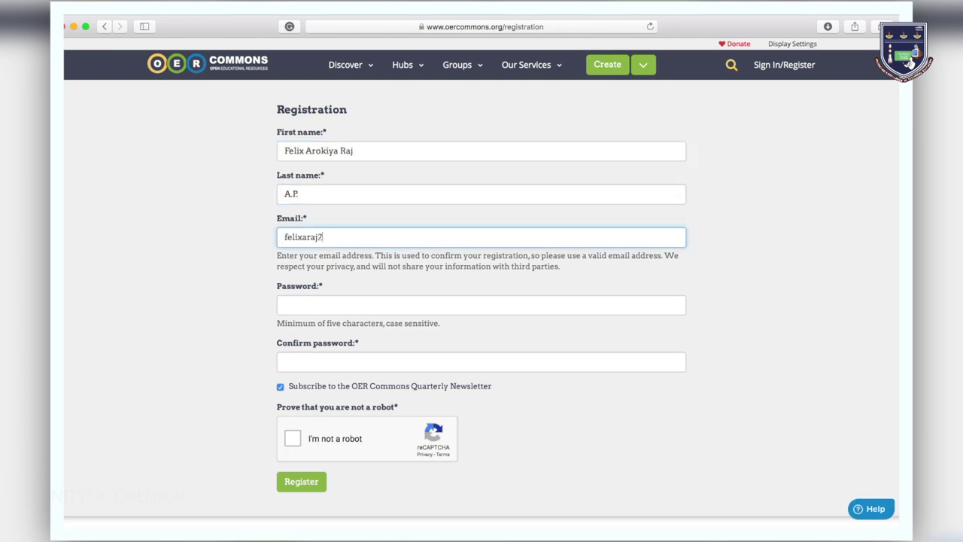
Enter and confirm the account password, pass the not-a-robot check, and submit the registration
{"action": "key", "text": "Tab"}
{"action": "type", "text": "••"}
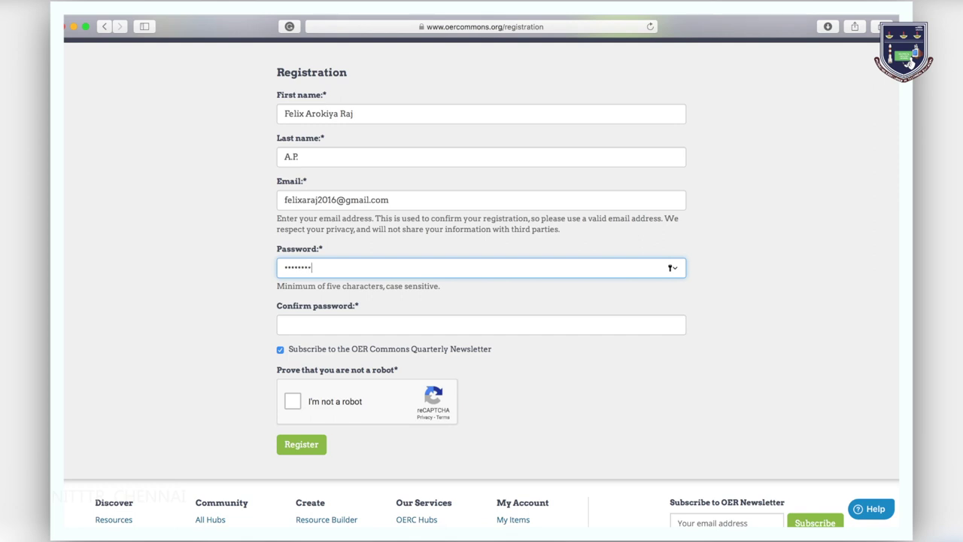
{"action": "key", "text": "Tab"}
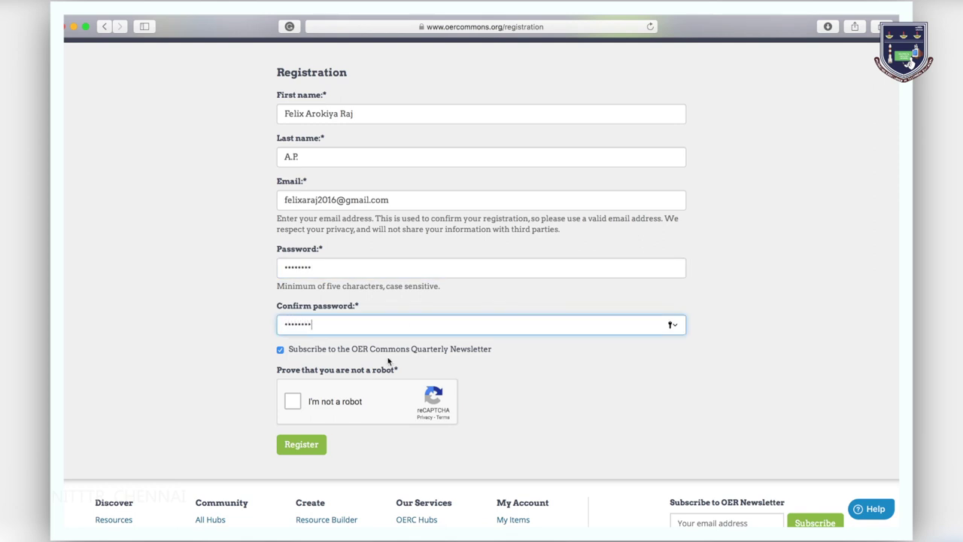
{"action": "left_click", "coordinate": [295, 402]}
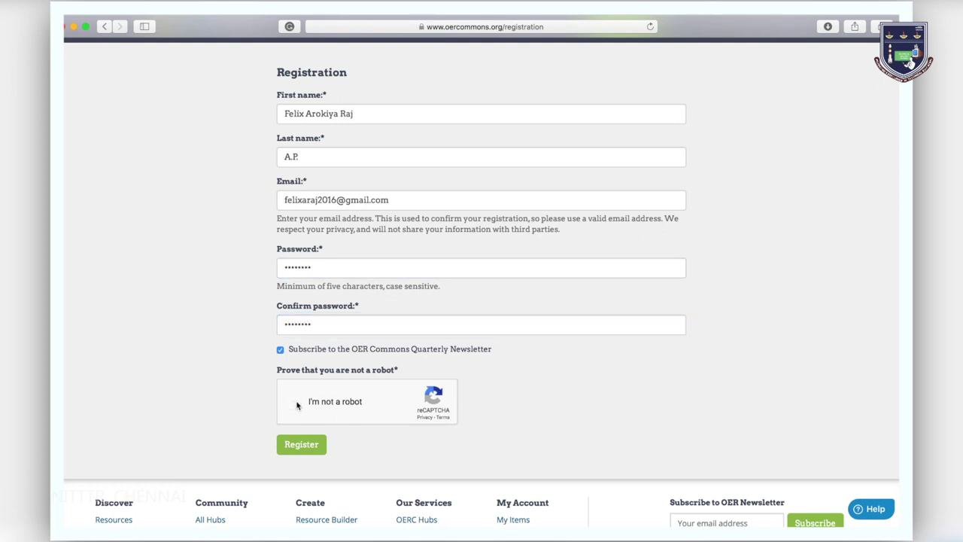
{"action": "left_click", "coordinate": [297, 445]}
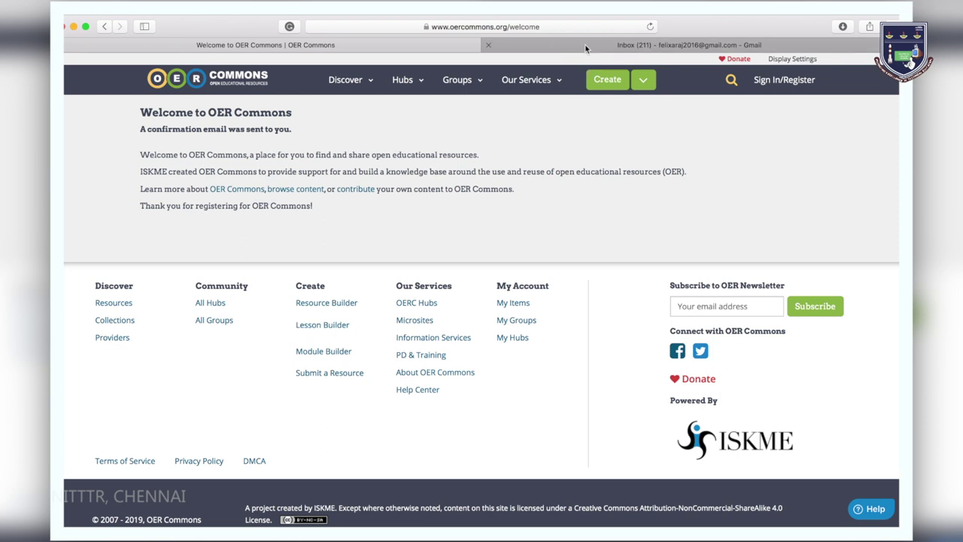
Open the 'Confirm your registration at OER Commons' email in Gmail's Reader view
{"action": "left_click", "coordinate": [587, 46]}
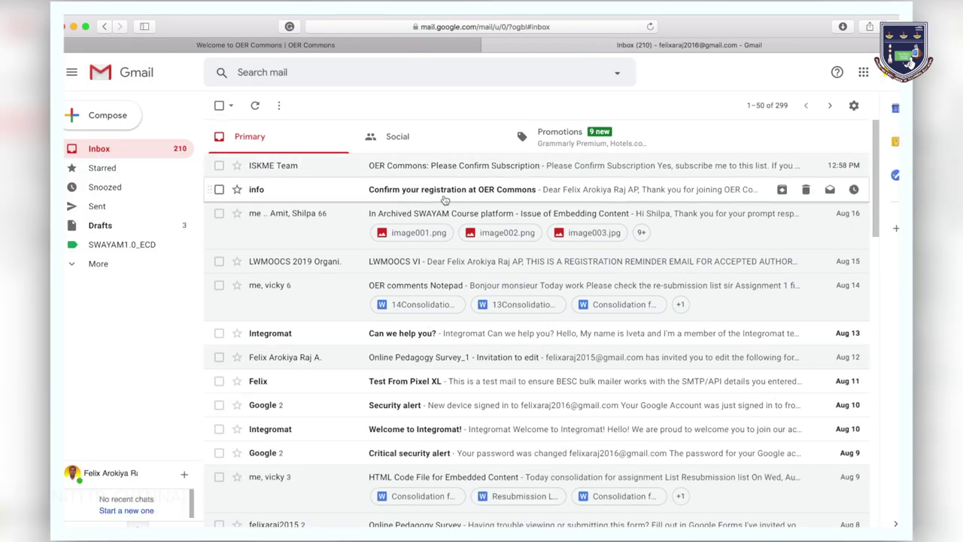
{"action": "left_click", "coordinate": [444, 197]}
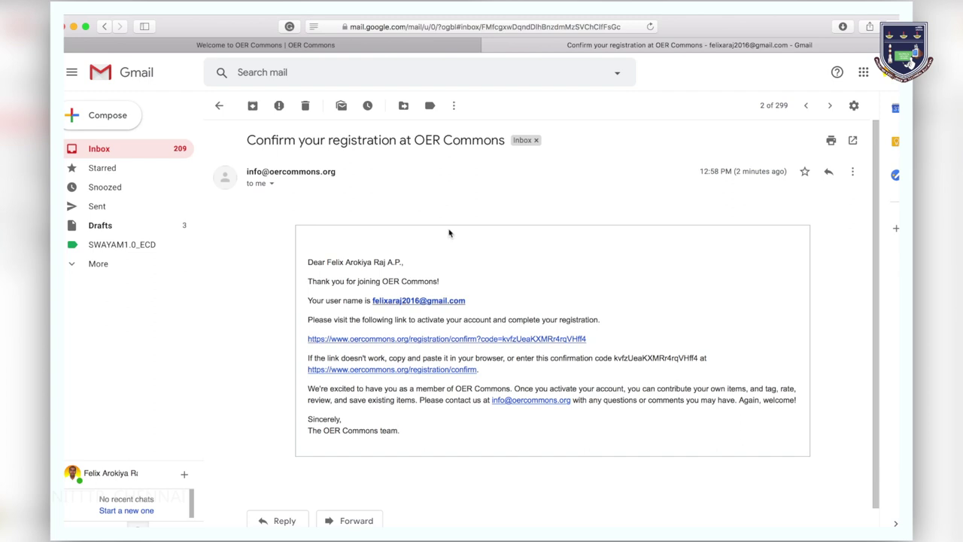
{"action": "key", "text": "super+shift+r"}
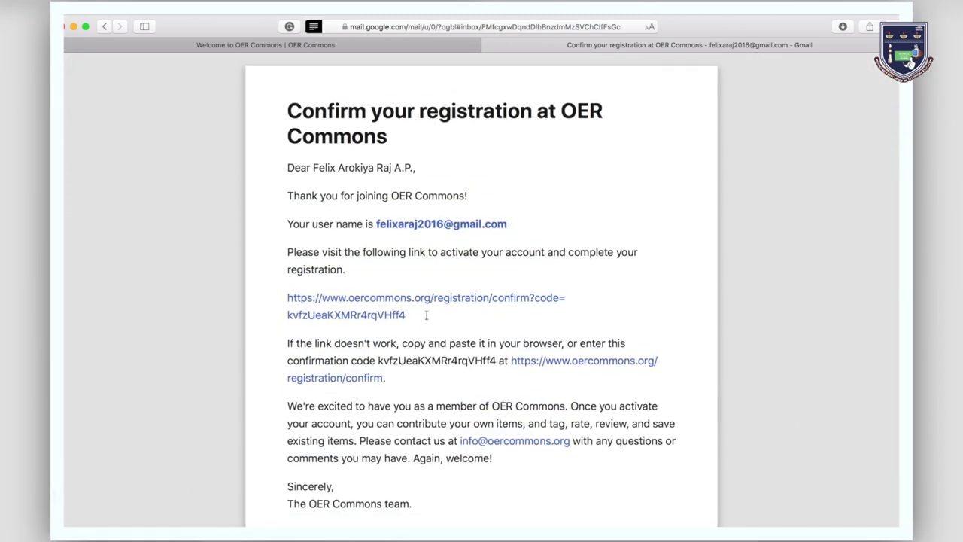
Confirm the new account and set the profile role to Educator
{"action": "left_click", "coordinate": [426, 304]}
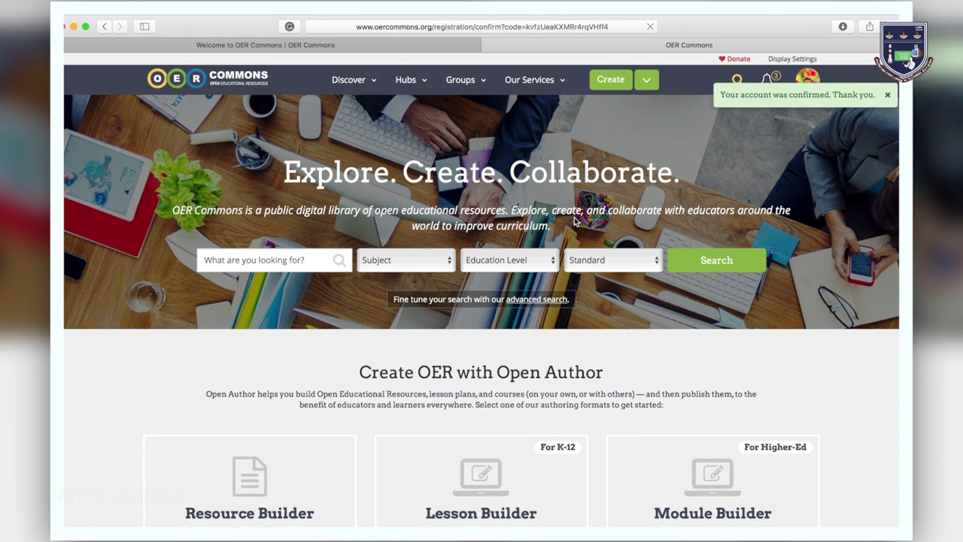
{"action": "left_click", "coordinate": [807, 79]}
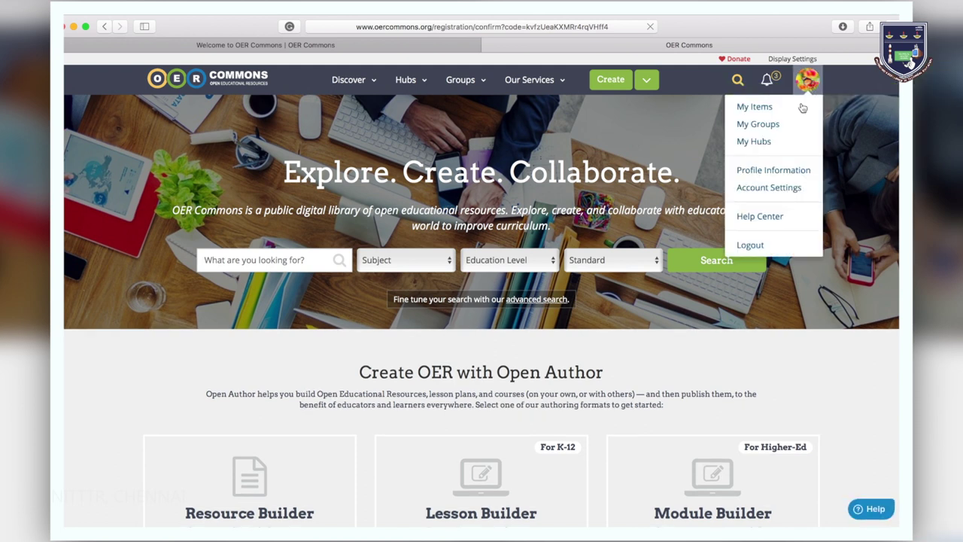
{"action": "left_click", "coordinate": [773, 171]}
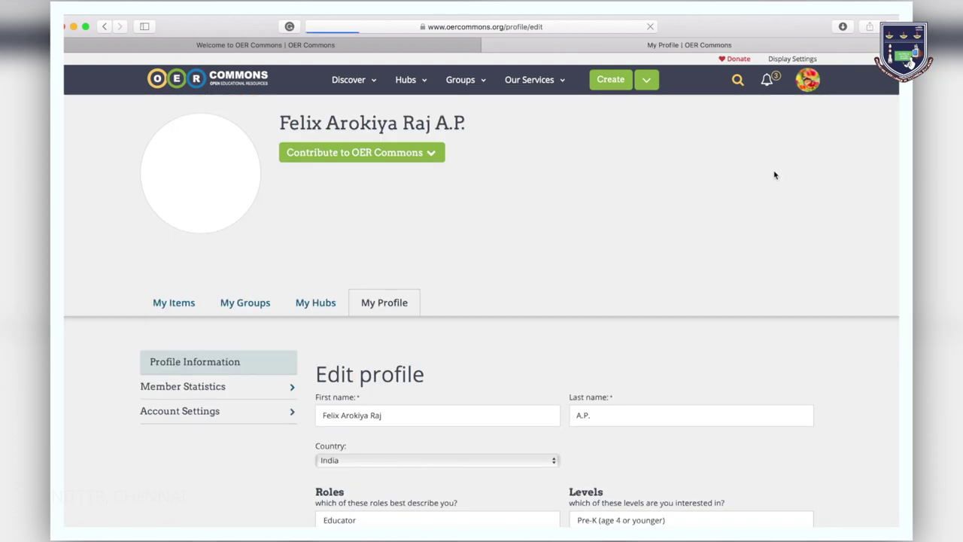
{"action": "scroll", "coordinate": [570, 323], "scroll_direction": "down", "scroll_amount": 5}
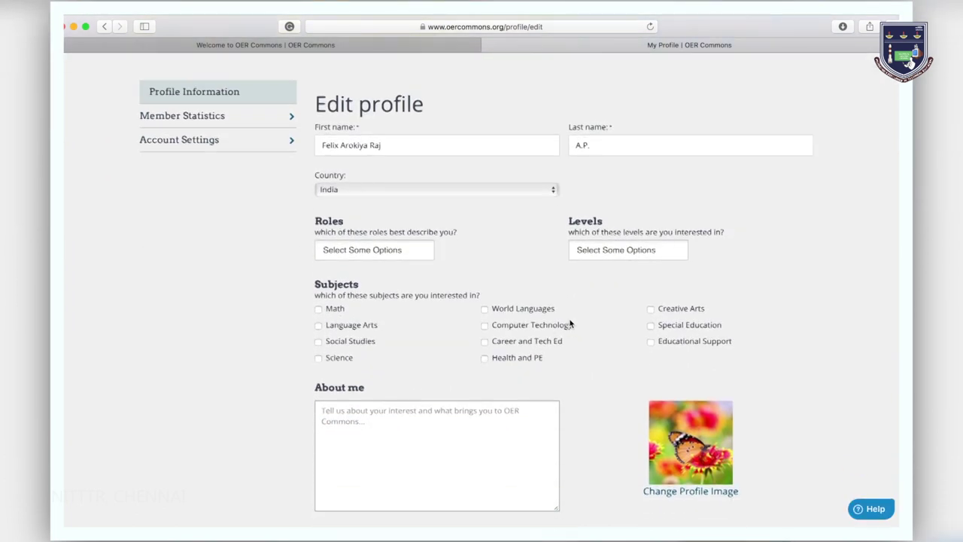
{"action": "left_click", "coordinate": [413, 249]}
{"action": "left_click", "coordinate": [353, 269]}
Add Career Training / Vocational Education level and subjects Computer Technology, Educational Support, Career and Tech Ed
{"action": "left_click", "coordinate": [582, 250]}
{"action": "scroll", "coordinate": [617, 353], "scroll_direction": "down", "scroll_amount": 3}
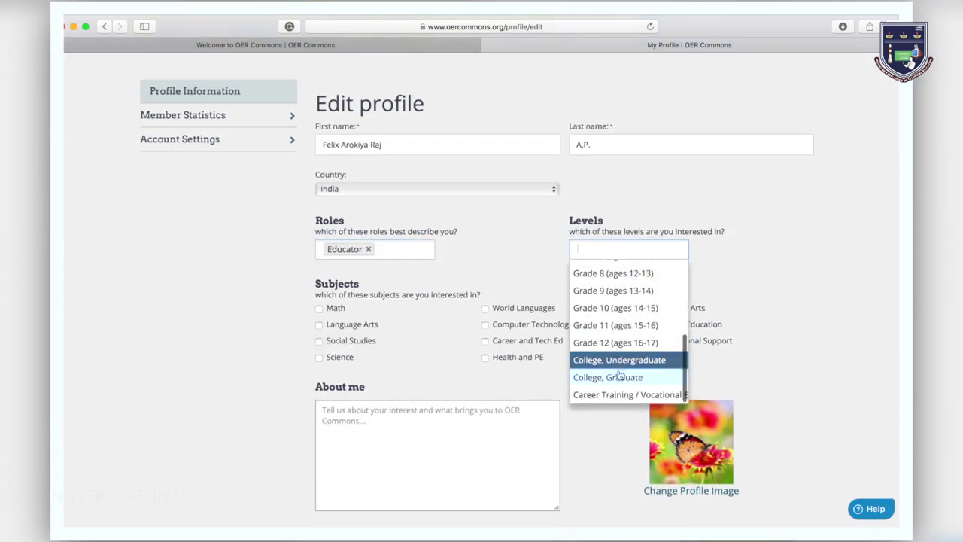
{"action": "left_click", "coordinate": [613, 394]}
{"action": "left_click", "coordinate": [486, 324]}
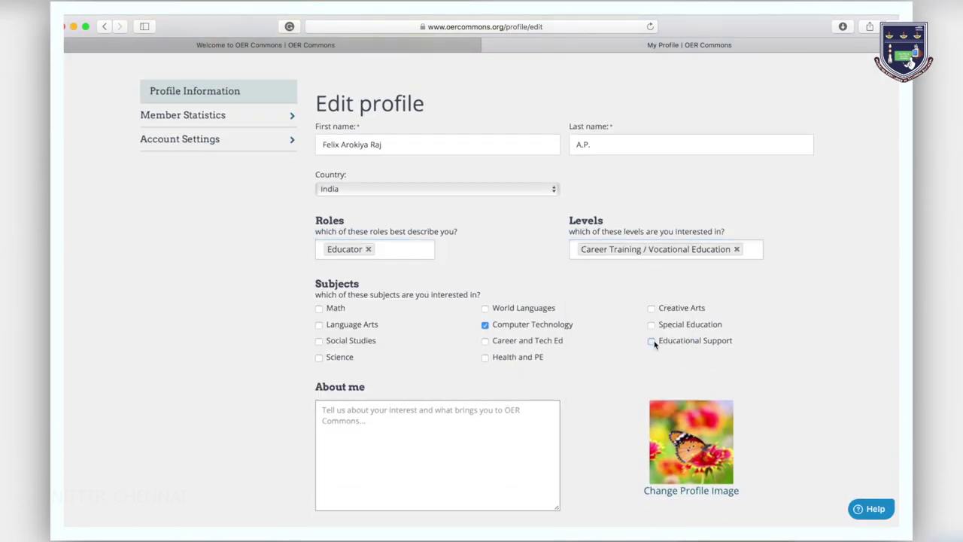
{"action": "left_click", "coordinate": [652, 340]}
{"action": "left_click", "coordinate": [486, 341]}
Write an About me bio about being faculty at the Centre for Educational Media and Technology
{"action": "left_click", "coordinate": [381, 434]}
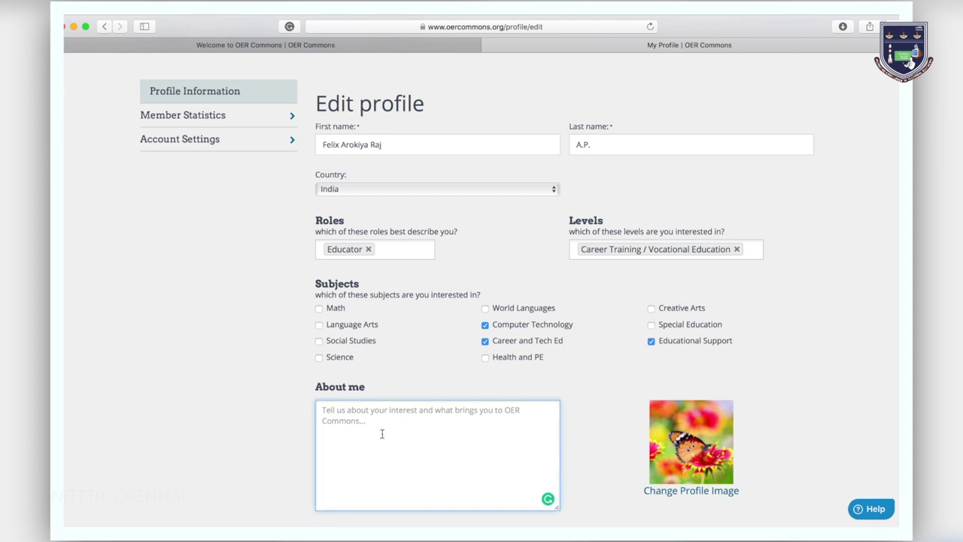
{"action": "type", "text": "Faculty at the Centre for Educational Media and Tech"}
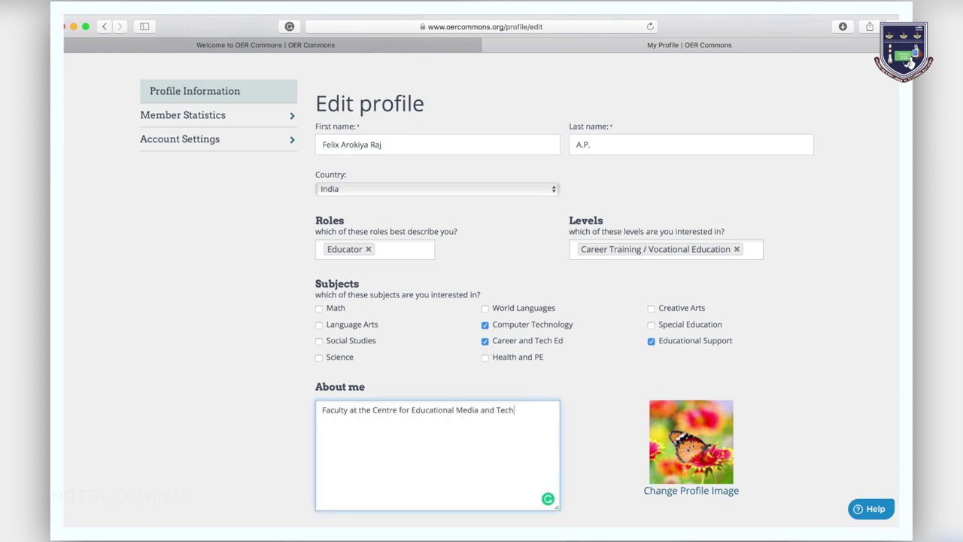
{"action": "type", "text": "nology of National Institute of Technical Teachers Training and Research, Chennai"}
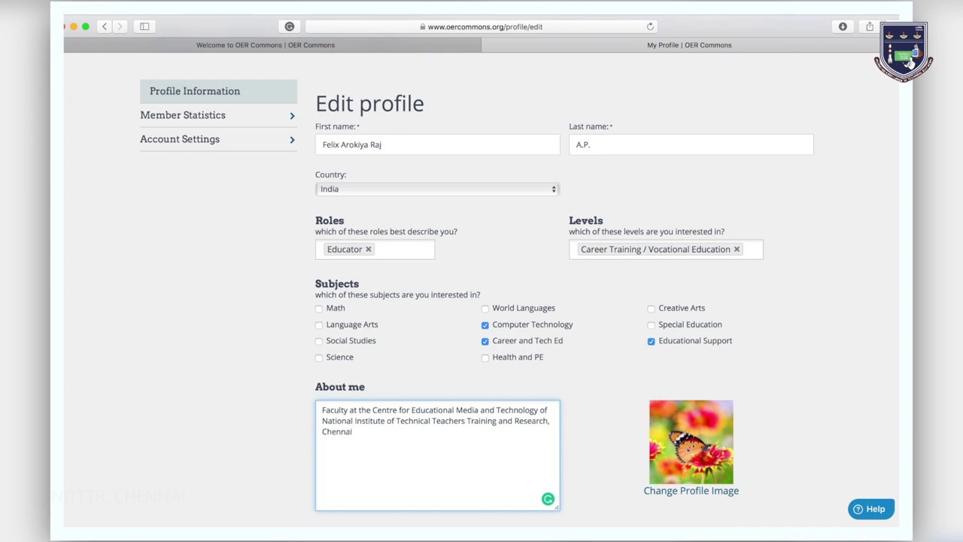
{"action": "scroll", "coordinate": [670, 305], "scroll_direction": "down", "scroll_amount": 5}
Set the passport photo as profile picture, save the profile, and view the Contribute options
{"action": "left_click", "coordinate": [670, 304]}
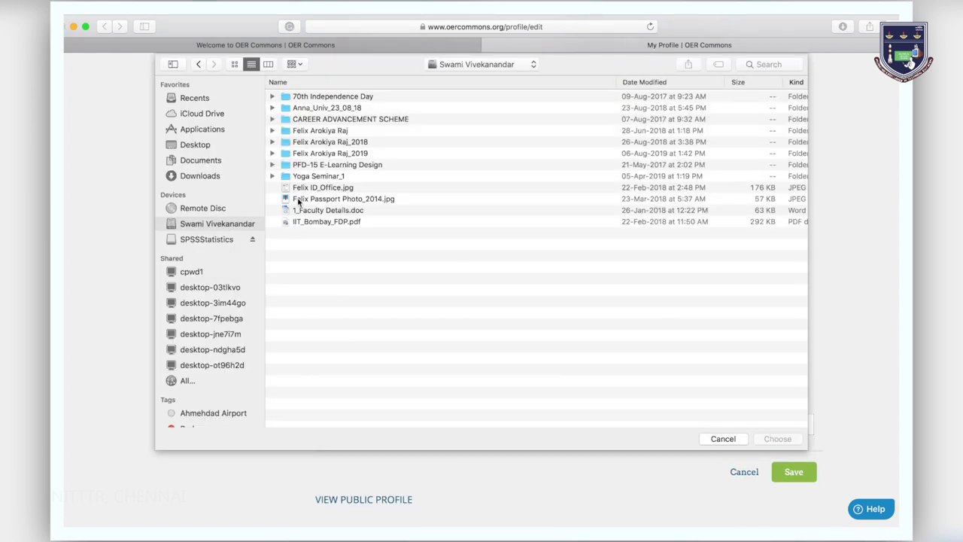
{"action": "double_click", "coordinate": [297, 200]}
{"action": "left_click", "coordinate": [787, 477]}
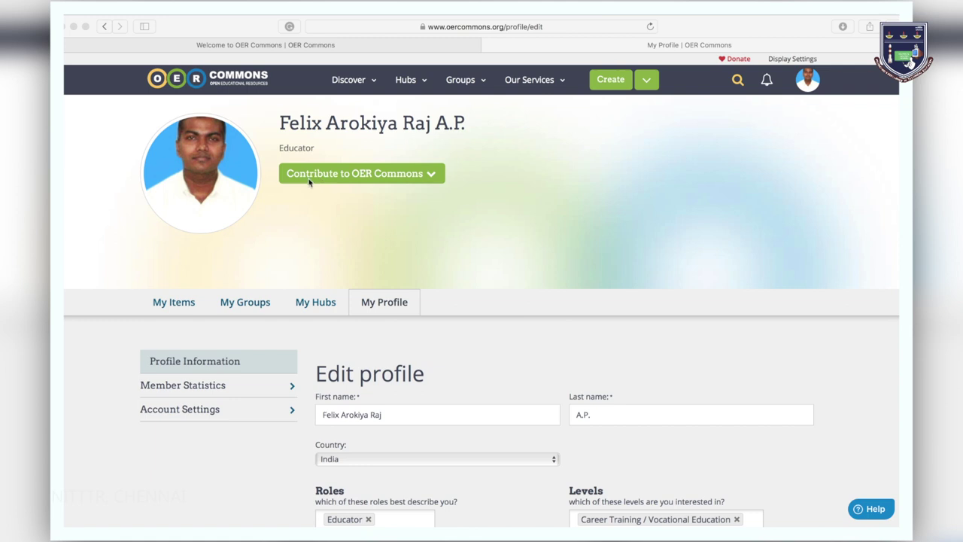
{"action": "left_click", "coordinate": [431, 179]}
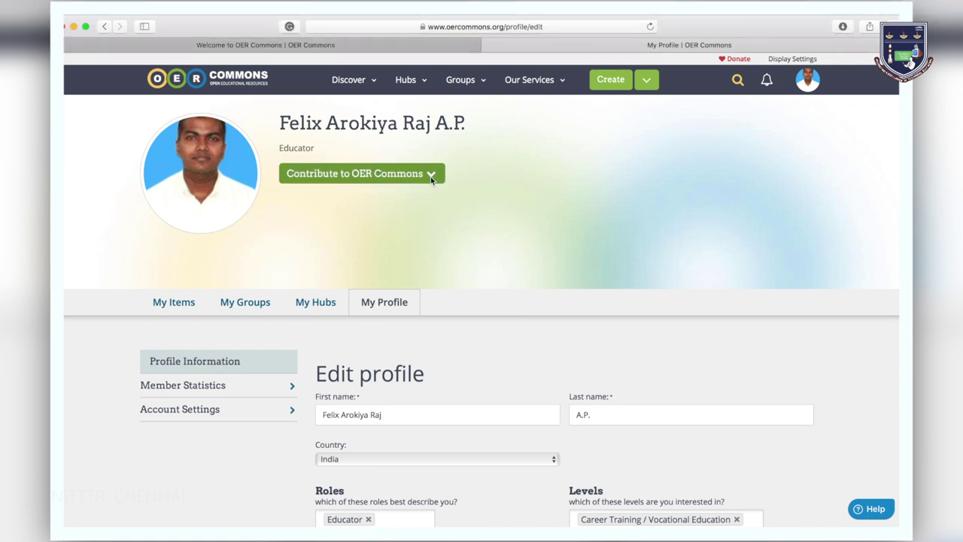
{"action": "left_click", "coordinate": [432, 179]}
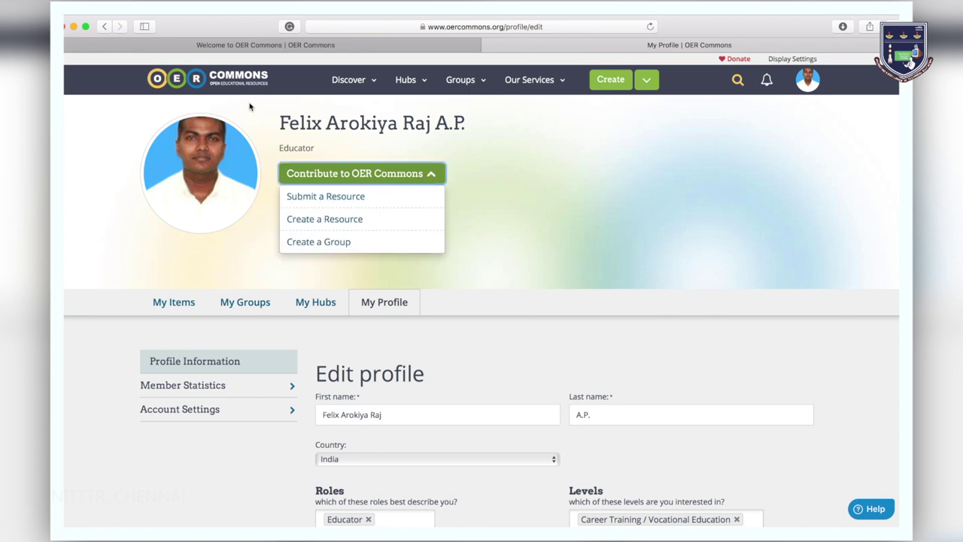
Return to the home page and search OER Commons for 'oer pedagogy'
{"action": "left_click", "coordinate": [236, 81]}
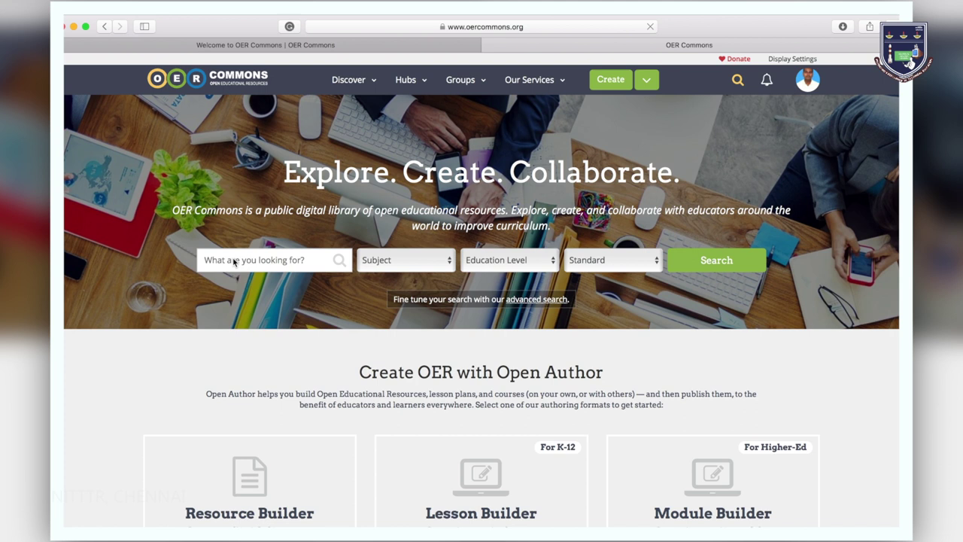
{"action": "left_click", "coordinate": [228, 266]}
{"action": "type", "text": "oer pedagogy"}
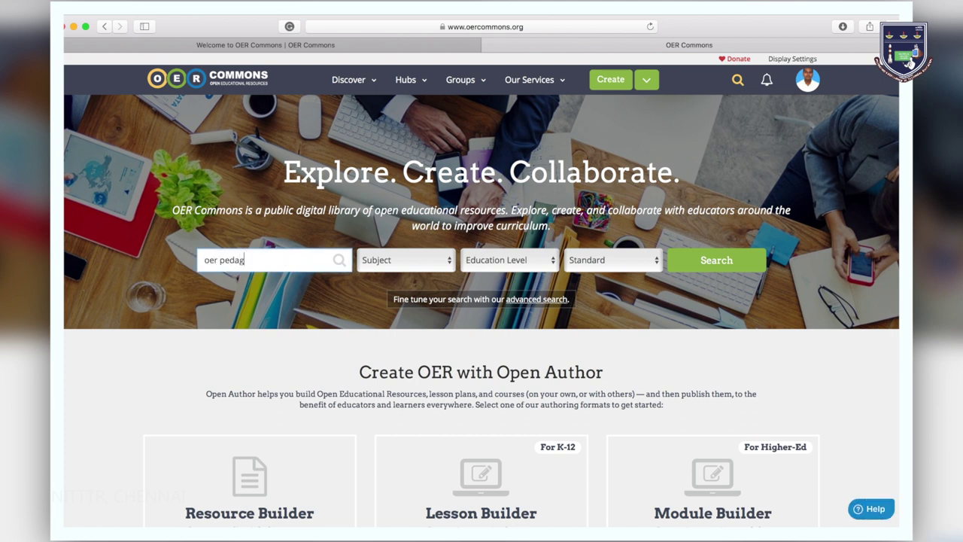
{"action": "key", "text": "Return"}
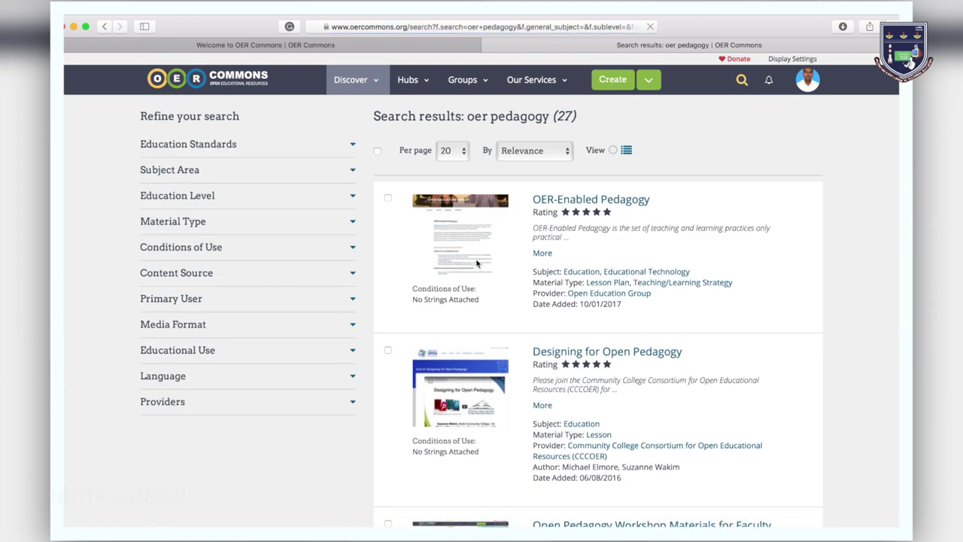
Open OER-Enabled Pedagogy, browse the education standards for alignment, and cancel without adding one
{"action": "left_click", "coordinate": [572, 203]}
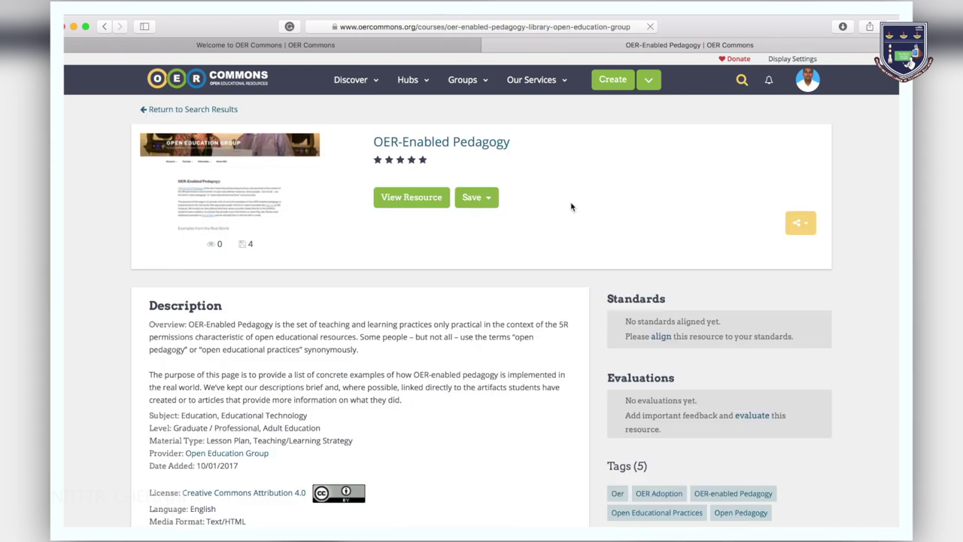
{"action": "scroll", "coordinate": [363, 333], "scroll_direction": "down", "scroll_amount": 3}
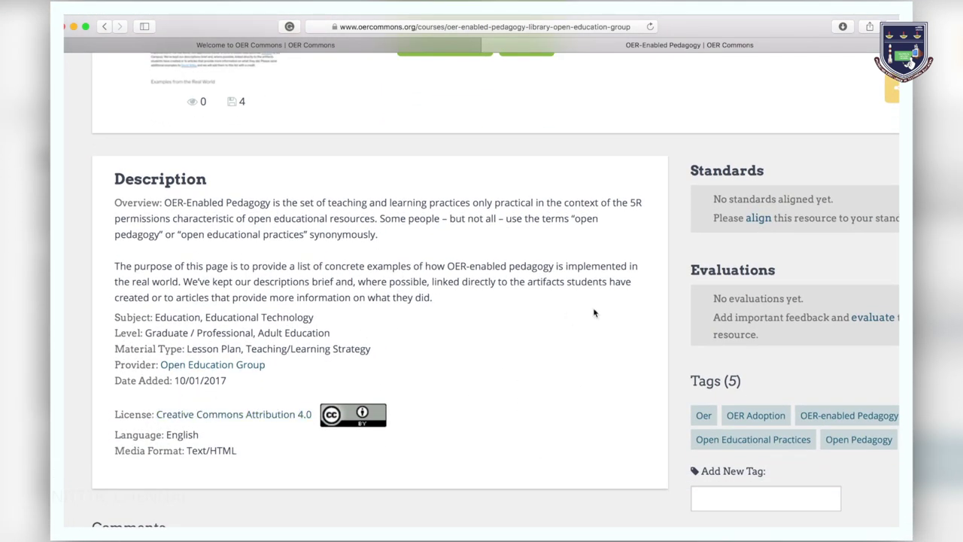
{"action": "scroll", "coordinate": [594, 309], "scroll_direction": "right", "scroll_amount": 3}
{"action": "left_click", "coordinate": [607, 229]}
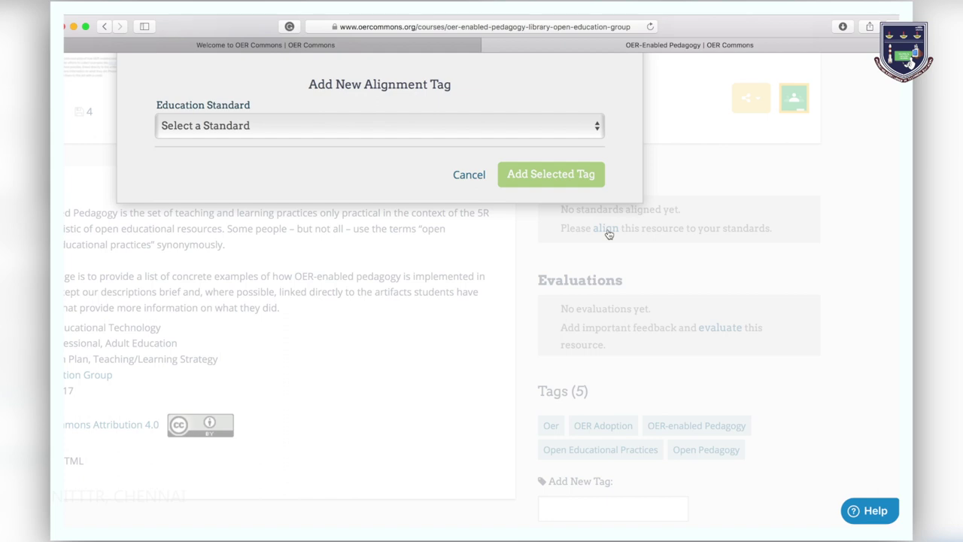
{"action": "left_click", "coordinate": [598, 129]}
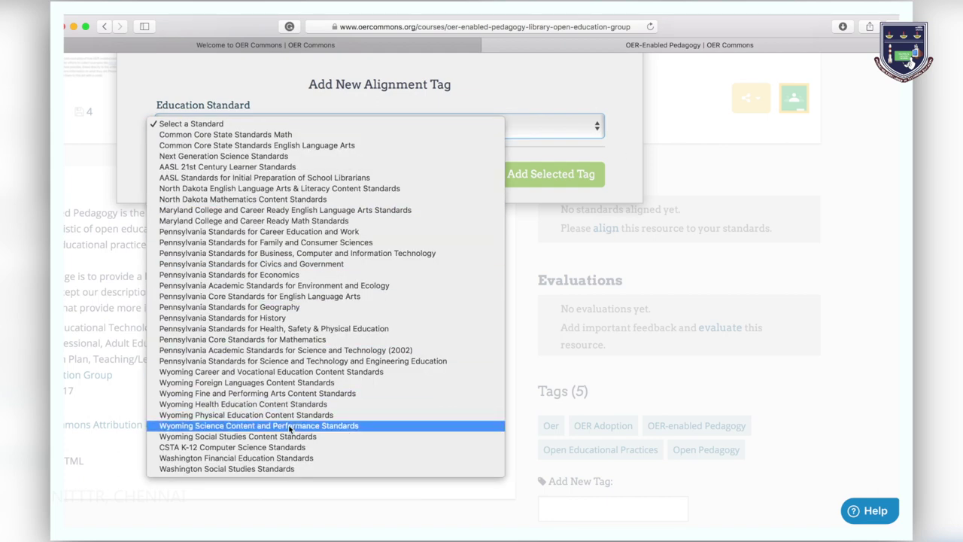
{"action": "left_click", "coordinate": [620, 169]}
{"action": "left_click", "coordinate": [466, 181]}
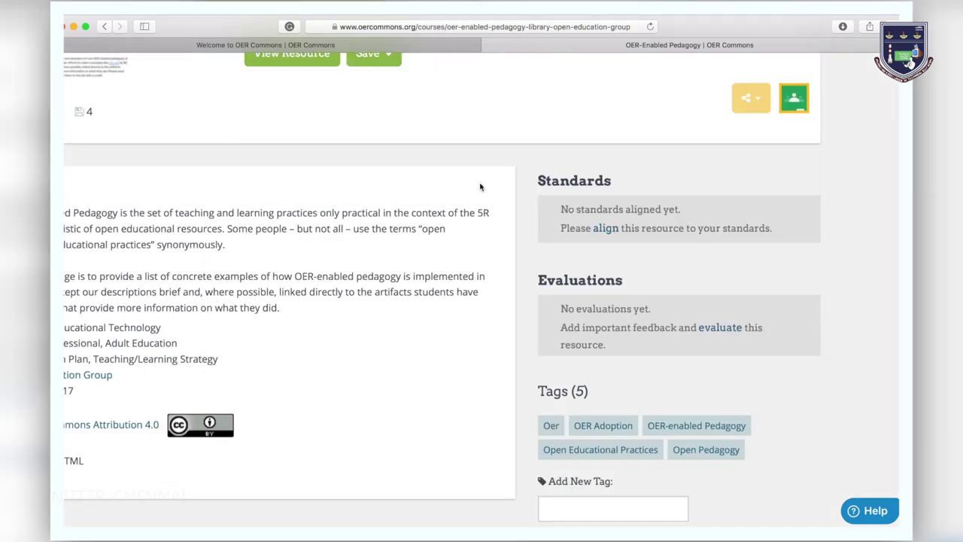
Start a rubric evaluation of OER-Enabled Pedagogy and pick ratings across the rubrics
{"action": "left_click", "coordinate": [715, 336]}
{"action": "scroll", "coordinate": [686, 323], "scroll_direction": "down", "scroll_amount": 3}
{"action": "scroll", "coordinate": [686, 322], "scroll_direction": "down", "scroll_amount": 1}
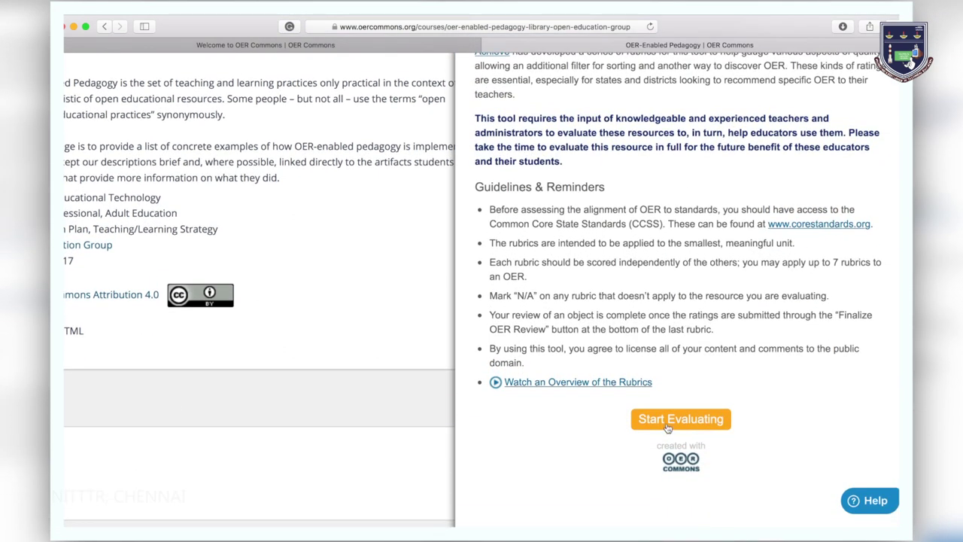
{"action": "left_click", "coordinate": [667, 421]}
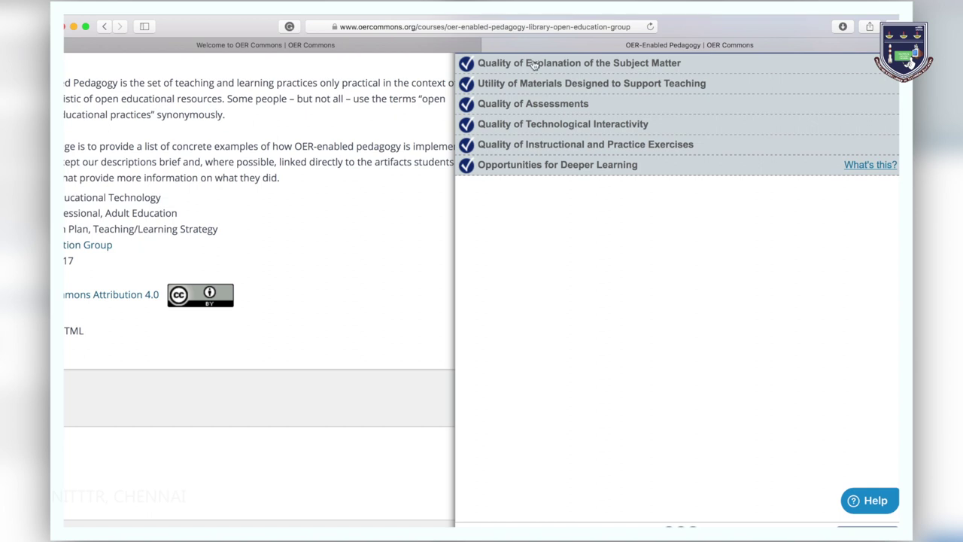
{"action": "left_click", "coordinate": [531, 64]}
{"action": "scroll", "coordinate": [550, 167], "scroll_direction": "up", "scroll_amount": 1}
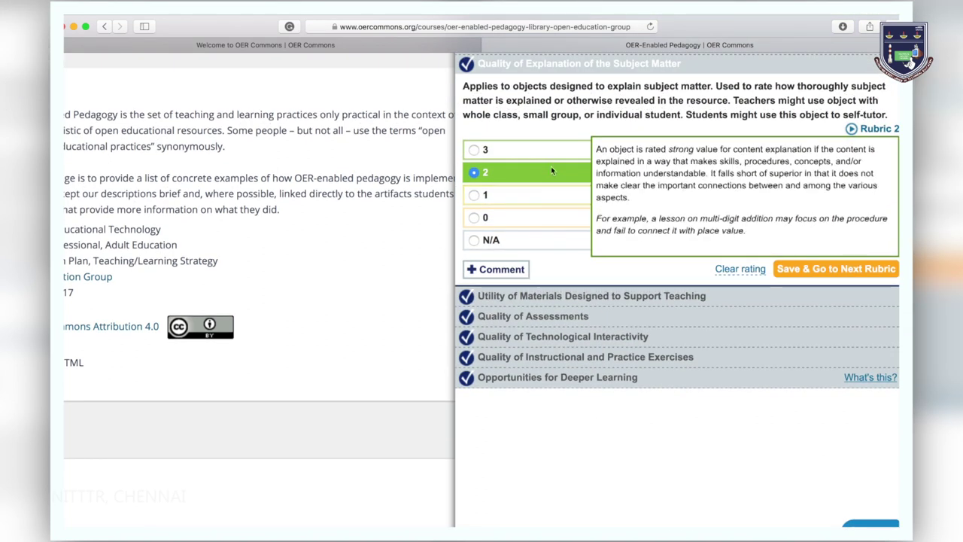
{"action": "left_click", "coordinate": [549, 295]}
{"action": "left_click", "coordinate": [549, 317]}
{"action": "left_click", "coordinate": [551, 338]}
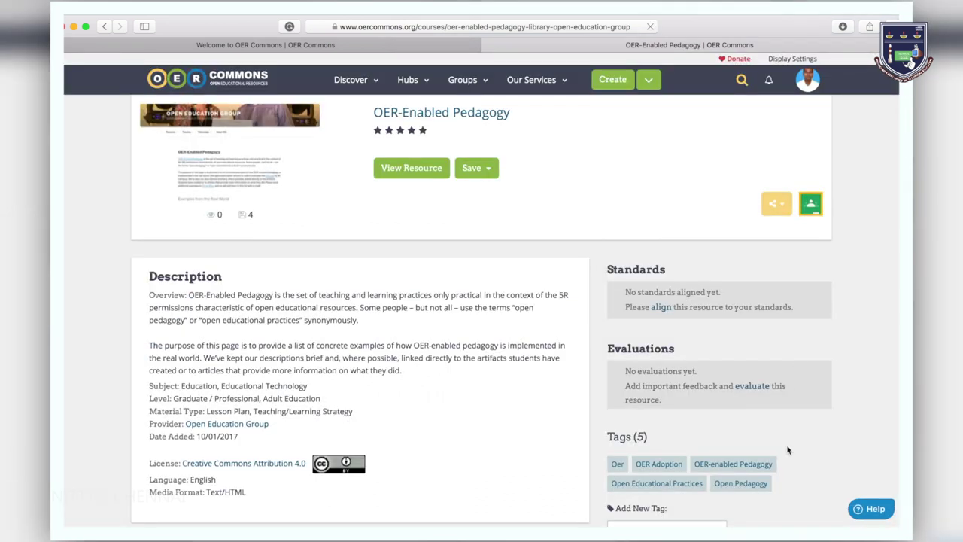
Begin a comment on the resource reading 'Good cont'
{"action": "scroll", "coordinate": [663, 406], "scroll_direction": "down", "scroll_amount": 2}
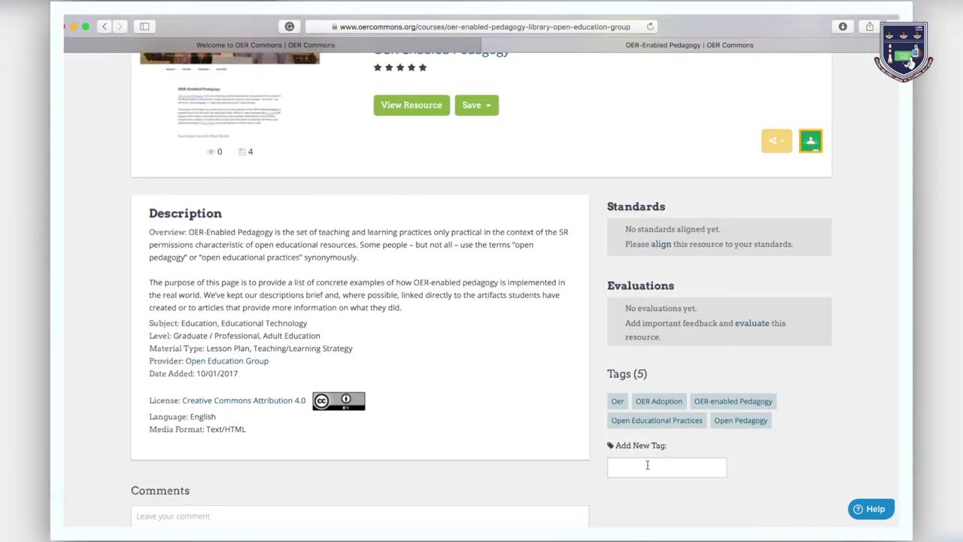
{"action": "scroll", "coordinate": [452, 479], "scroll_direction": "down", "scroll_amount": 2}
{"action": "left_click", "coordinate": [451, 479]}
{"action": "type", "text": "Good content"}
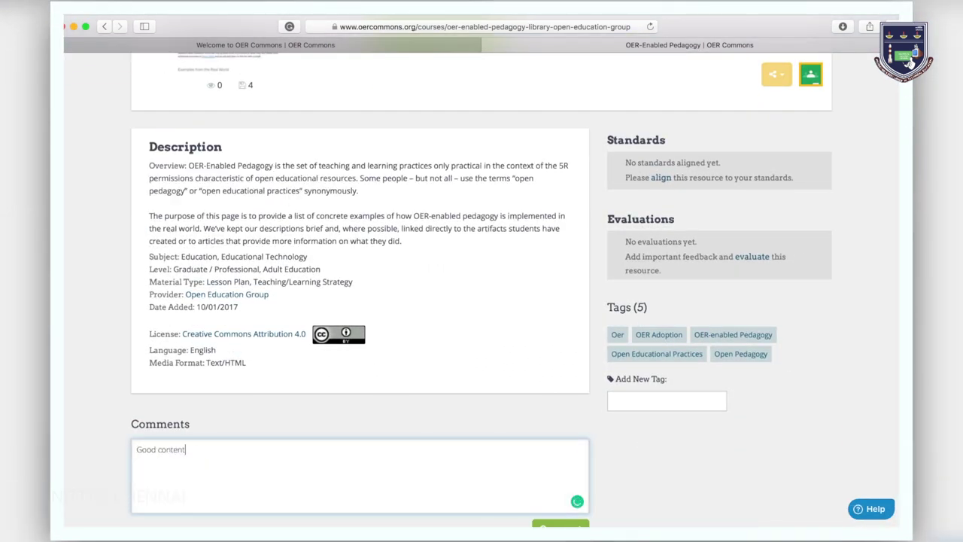
{"action": "scroll", "coordinate": [481, 291], "scroll_direction": "up", "scroll_amount": 3}
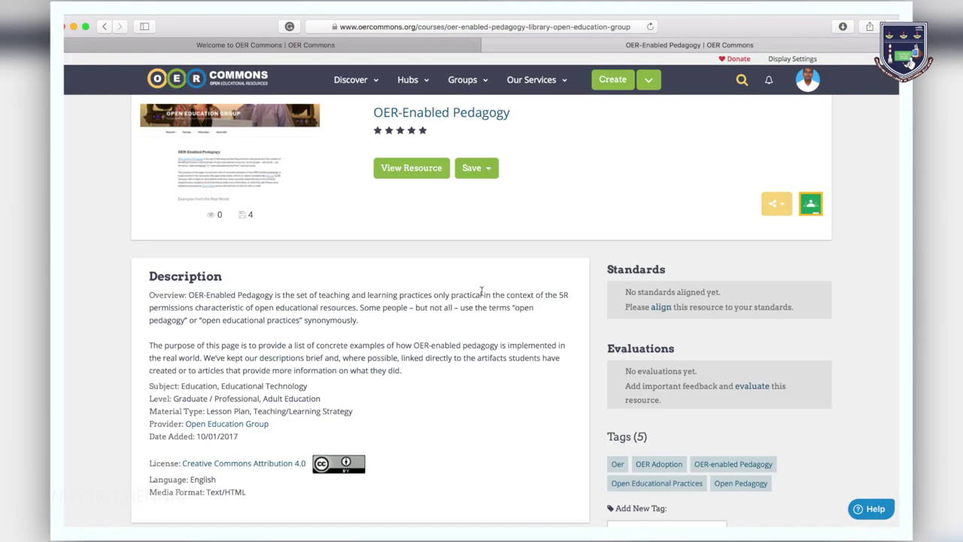
View the resource and save it into a new folder named 'SWAYAM MOOC OER Project'
{"action": "left_click", "coordinate": [416, 171]}
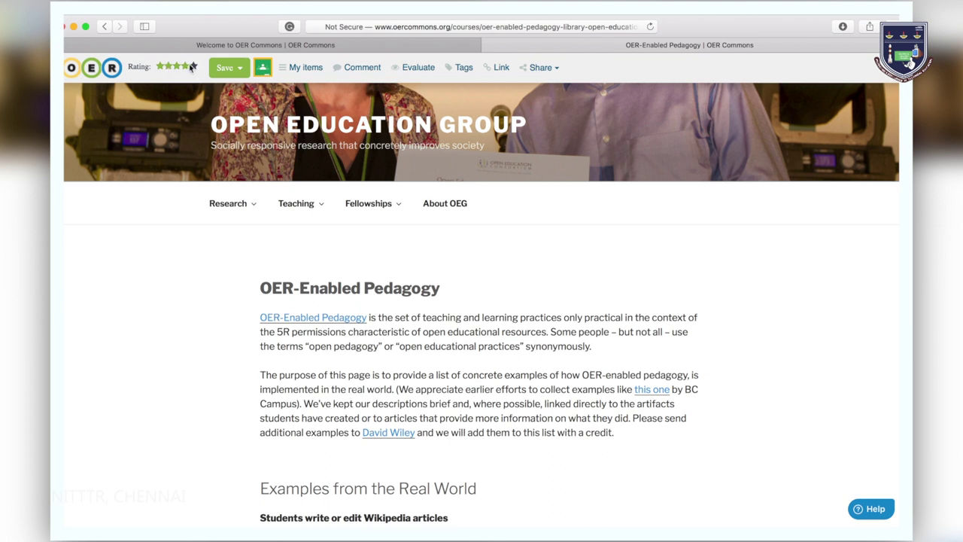
{"action": "left_click", "coordinate": [240, 69]}
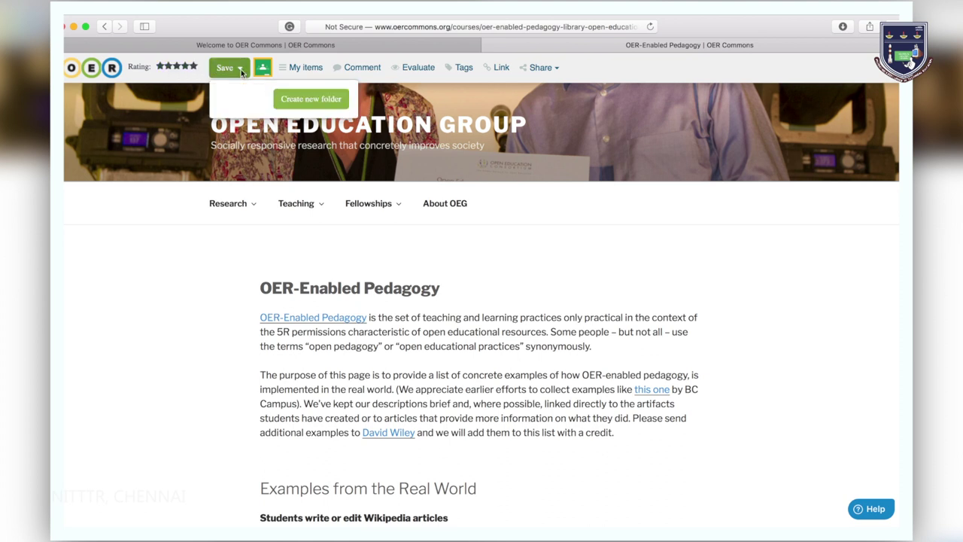
{"action": "left_click", "coordinate": [300, 100]}
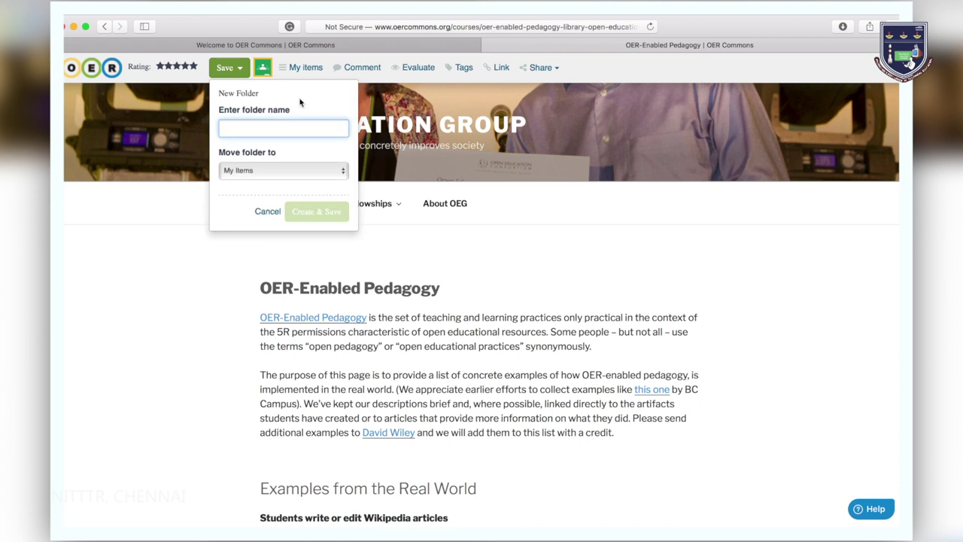
{"action": "type", "text": "SWAYAM MOOC OER Project"}
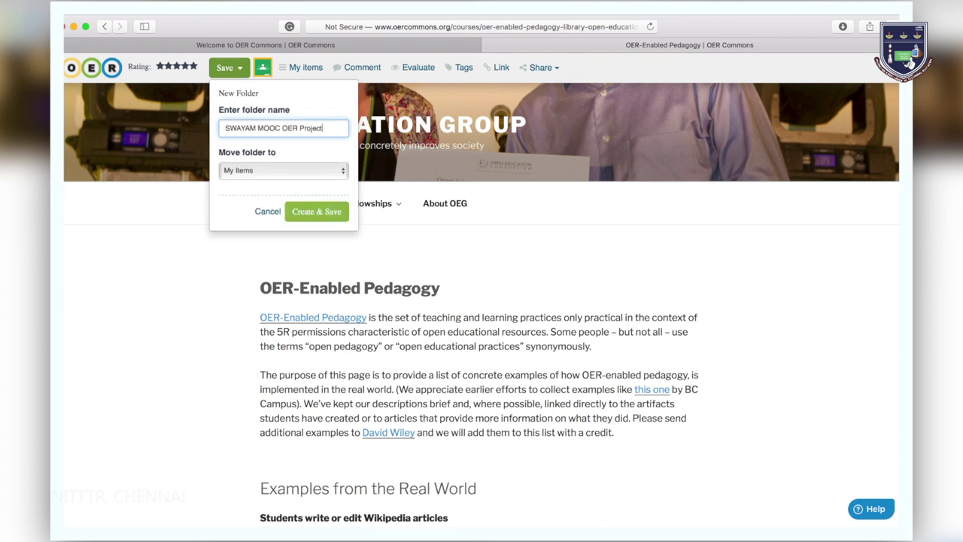
{"action": "key", "text": "Return"}
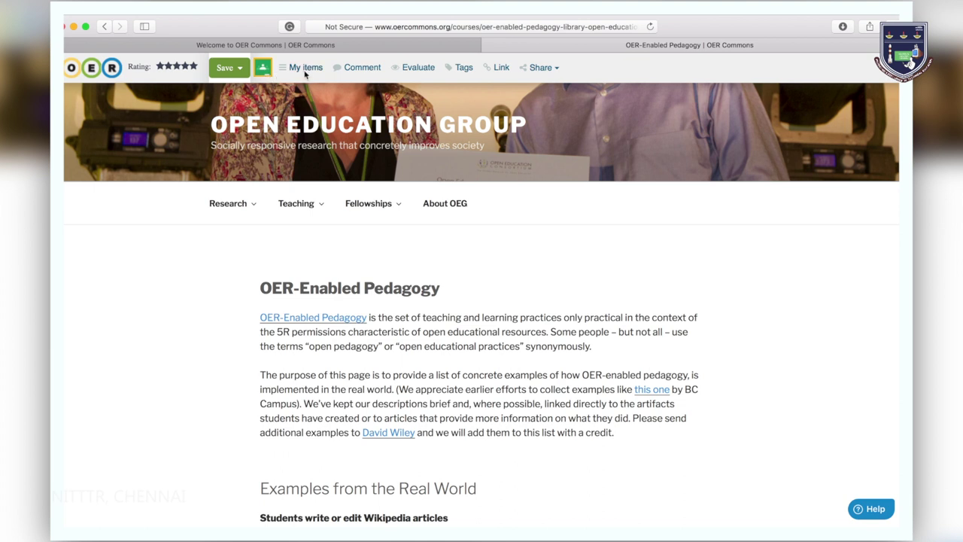
Browse My Items and its All Items filter, dismiss the new folder form, then return home
{"action": "left_click", "coordinate": [305, 68]}
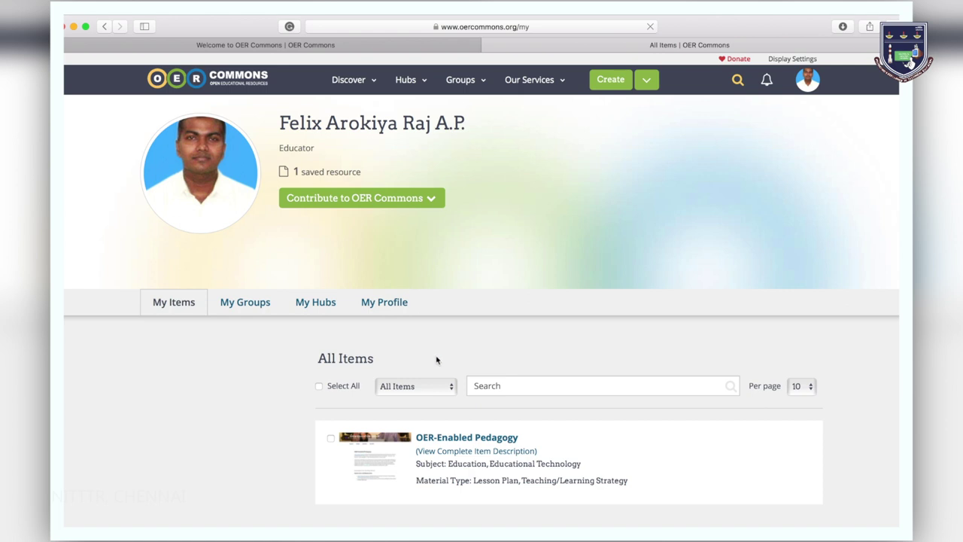
{"action": "left_click", "coordinate": [452, 389]}
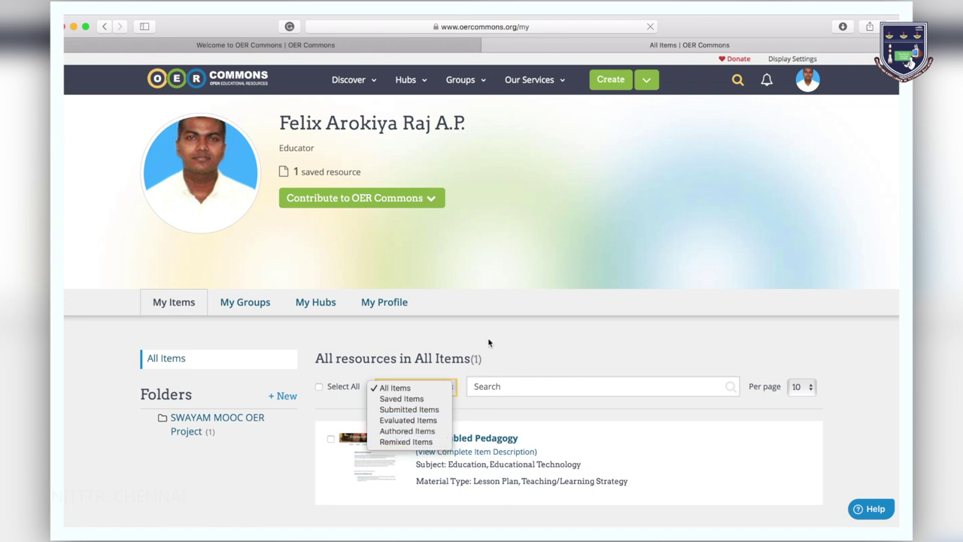
{"action": "left_click", "coordinate": [286, 399]}
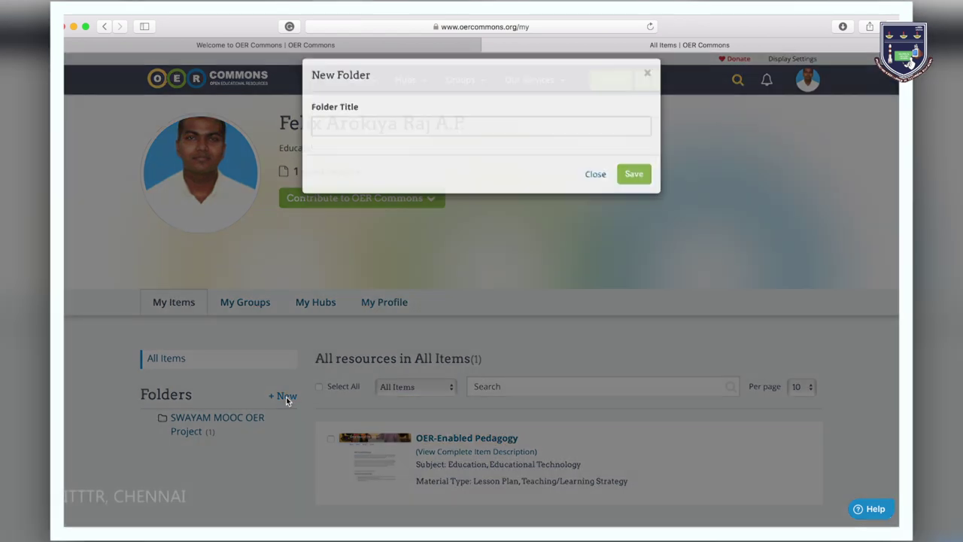
{"action": "left_click", "coordinate": [597, 188]}
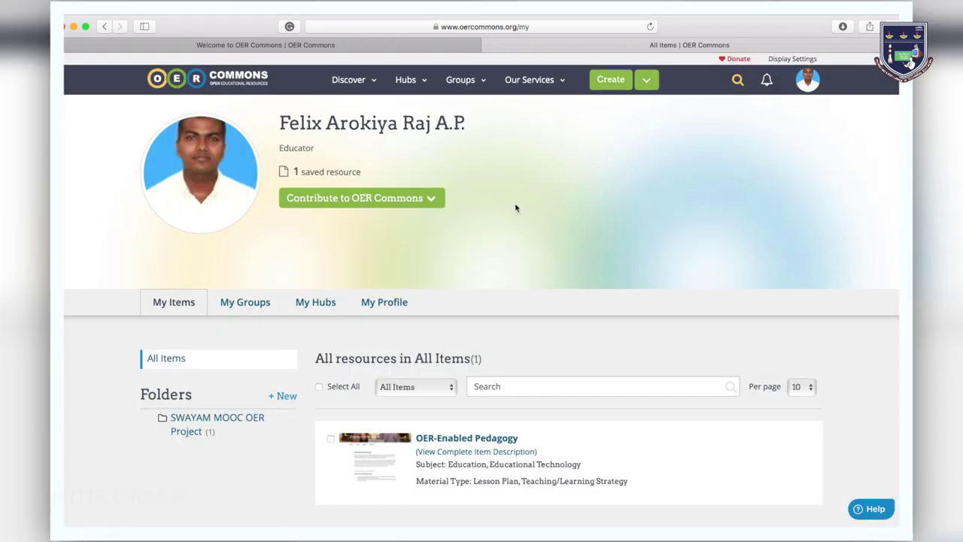
{"action": "left_click", "coordinate": [258, 81]}
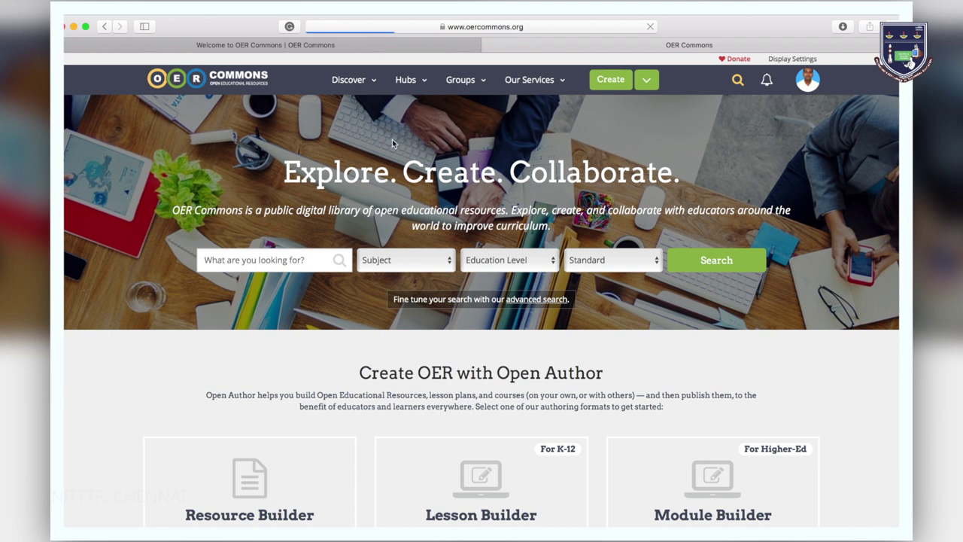
{"action": "scroll", "coordinate": [392, 142], "scroll_direction": "down", "scroll_amount": 1}
{"action": "scroll", "coordinate": [392, 139], "scroll_direction": "down", "scroll_amount": 1}
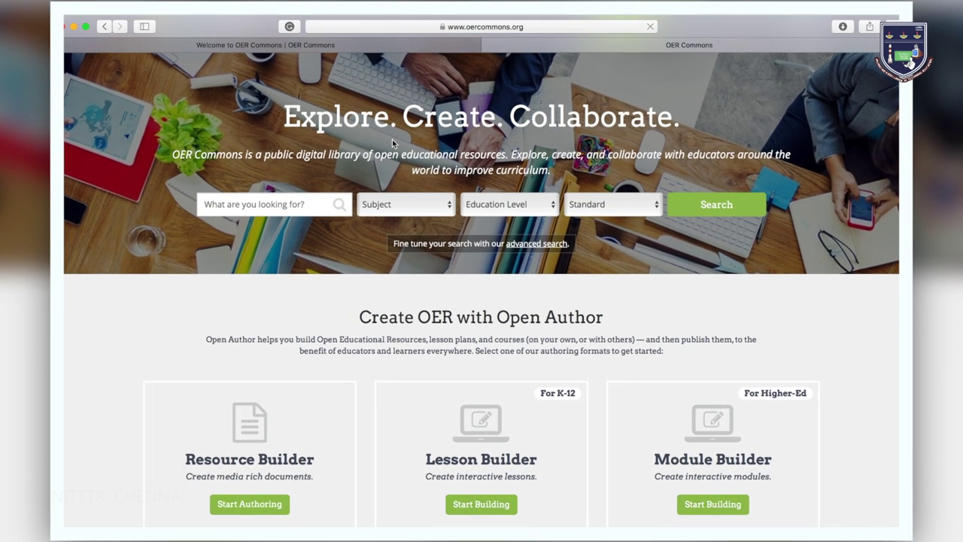